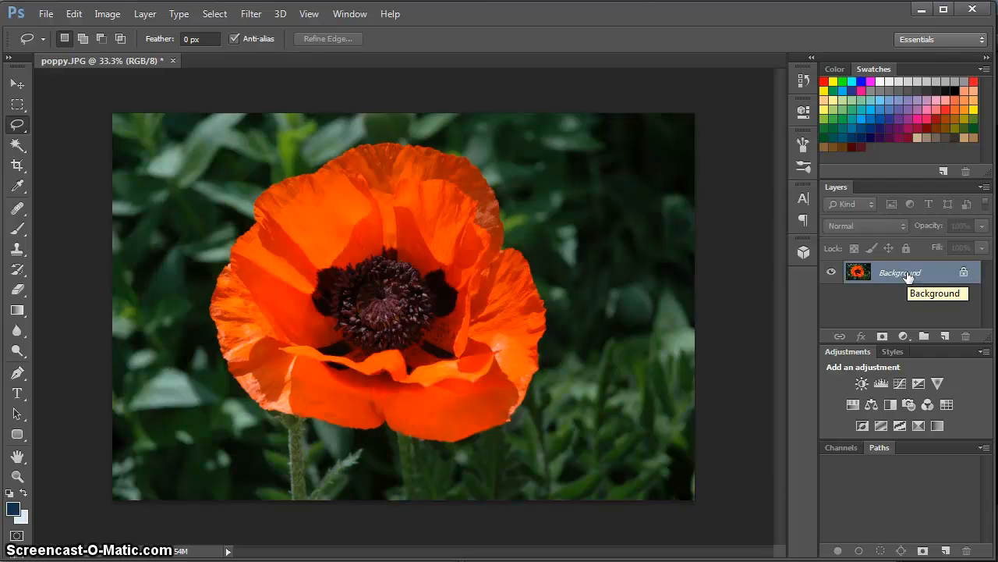
Duplicate the Background layer of the poppy photo.
{"action": "key", "text": "ctrl+j"}
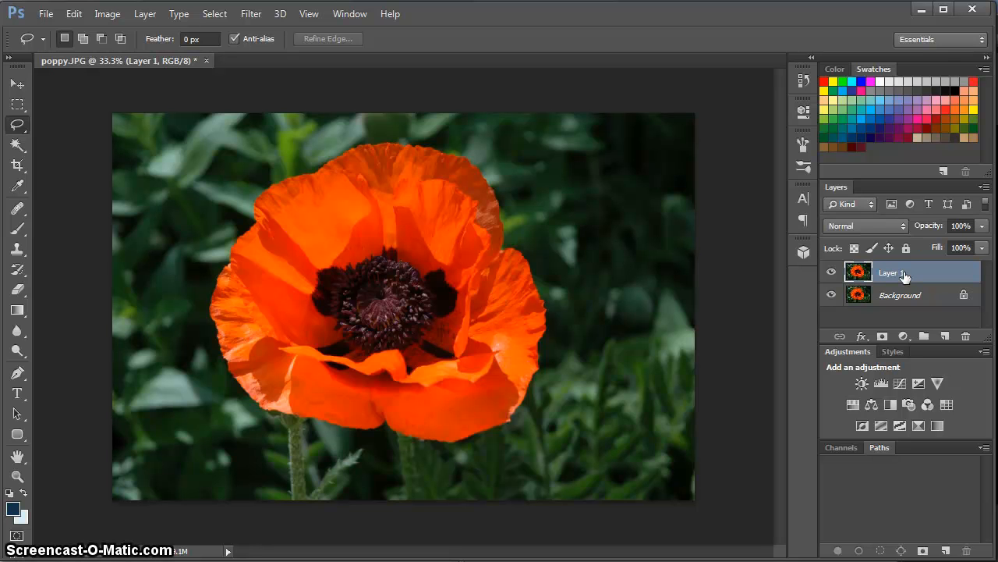
Try a Gaussian Blur with an increased radius on Layer 1 and undo it.
{"action": "left_click", "coordinate": [248, 14]}
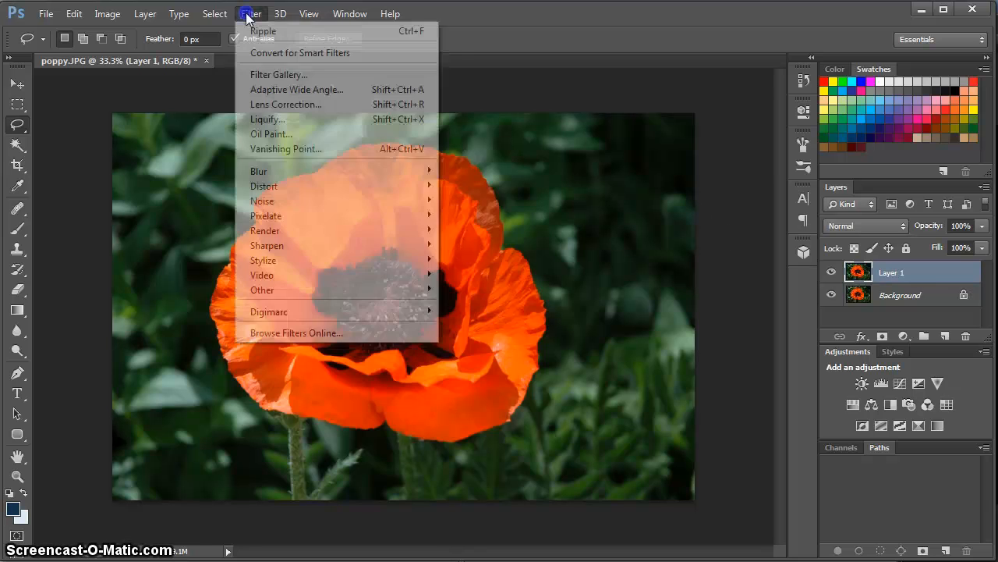
{"action": "mouse_move", "coordinate": [256, 176]}
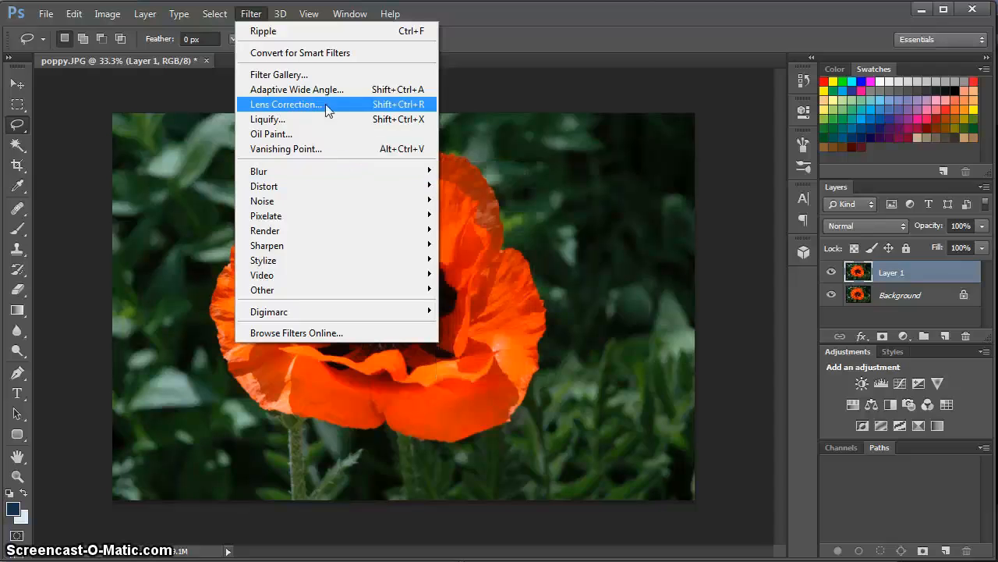
{"action": "mouse_move", "coordinate": [404, 229]}
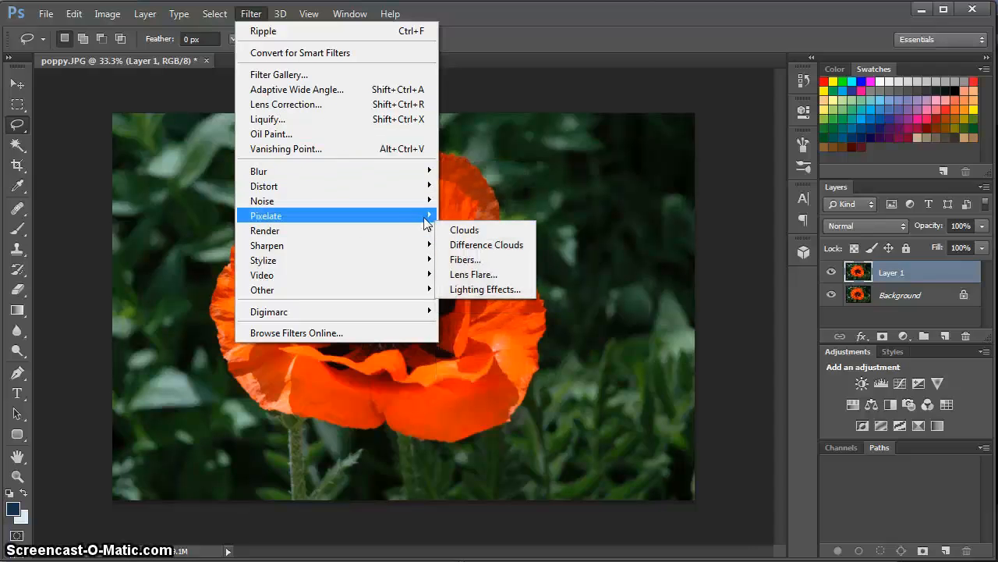
{"action": "mouse_move", "coordinate": [422, 172]}
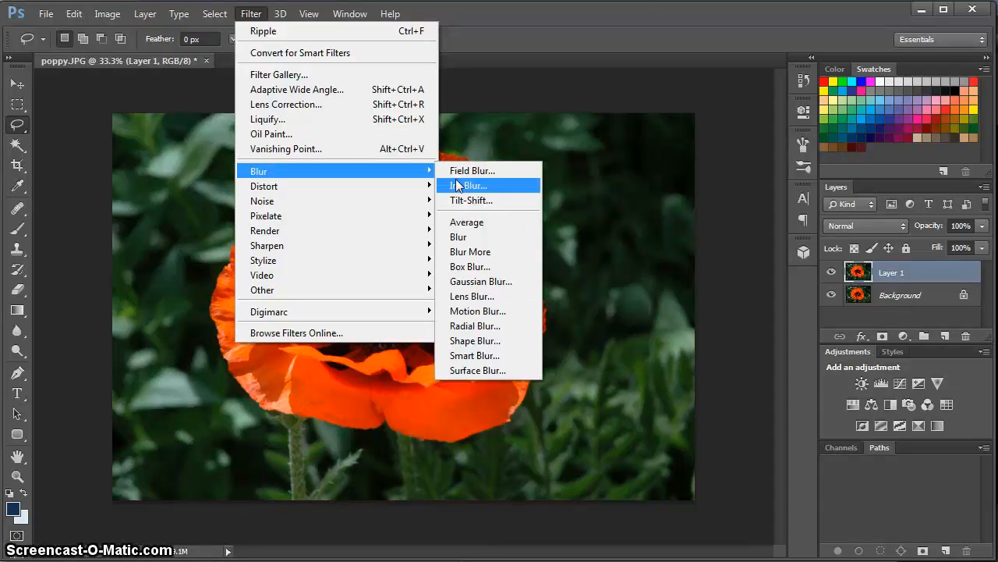
{"action": "left_click", "coordinate": [468, 283]}
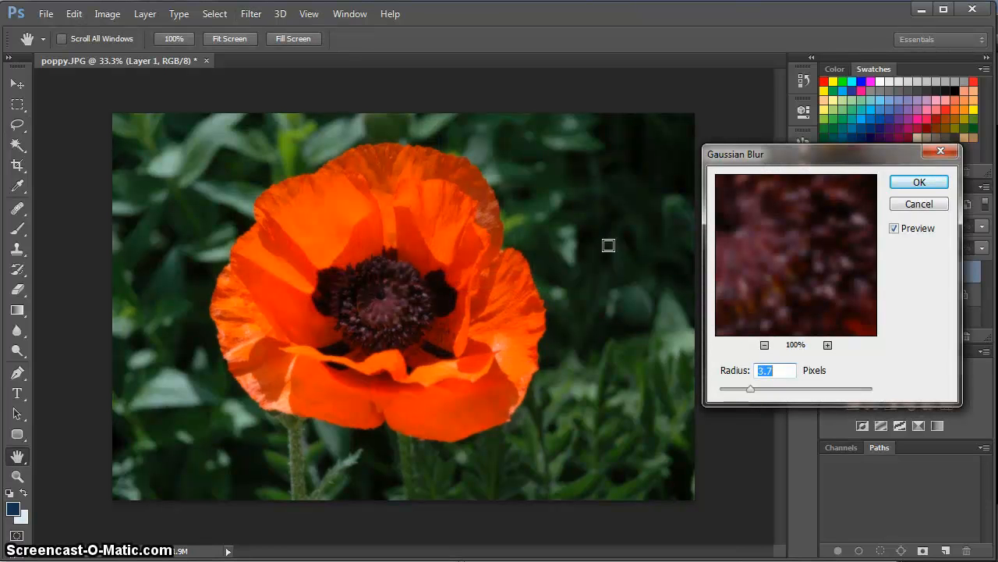
{"action": "left_click_drag", "start_coordinate": [750, 395], "coordinate": [784, 392]}
{"action": "left_click", "coordinate": [918, 184]}
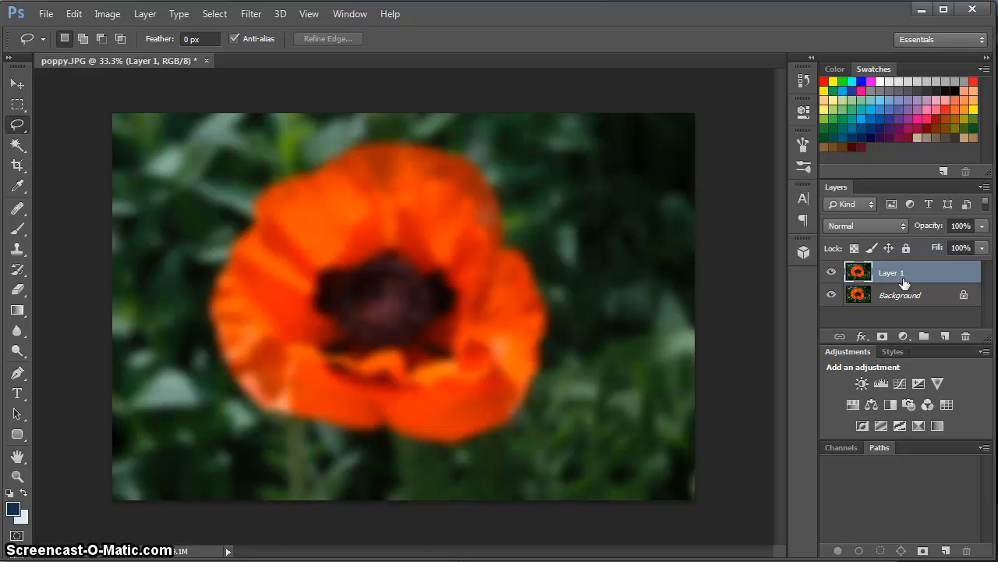
{"action": "key", "text": "ctrl+z"}
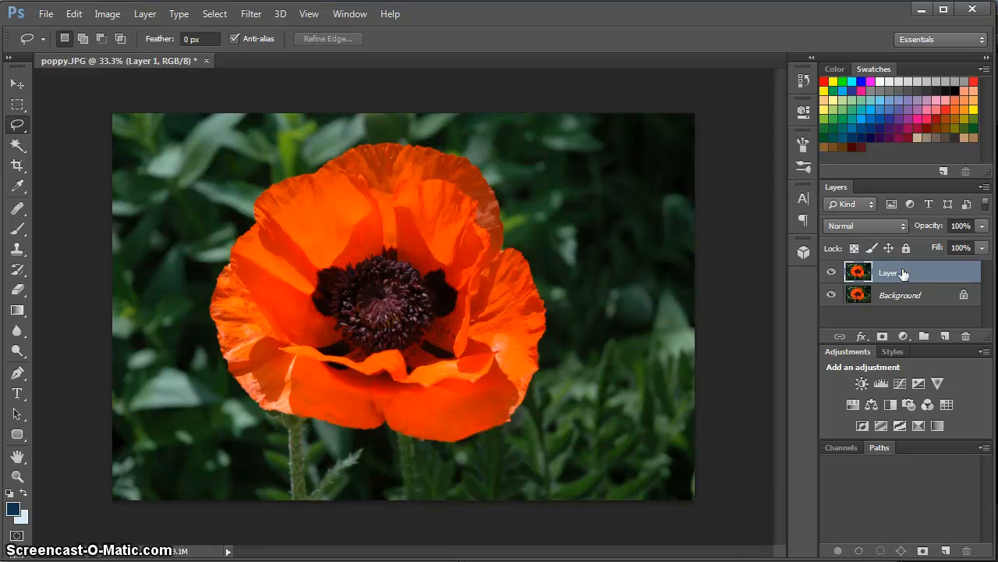
Convert Layer 1 to a Smart Object.
{"action": "right_click", "coordinate": [902, 272]}
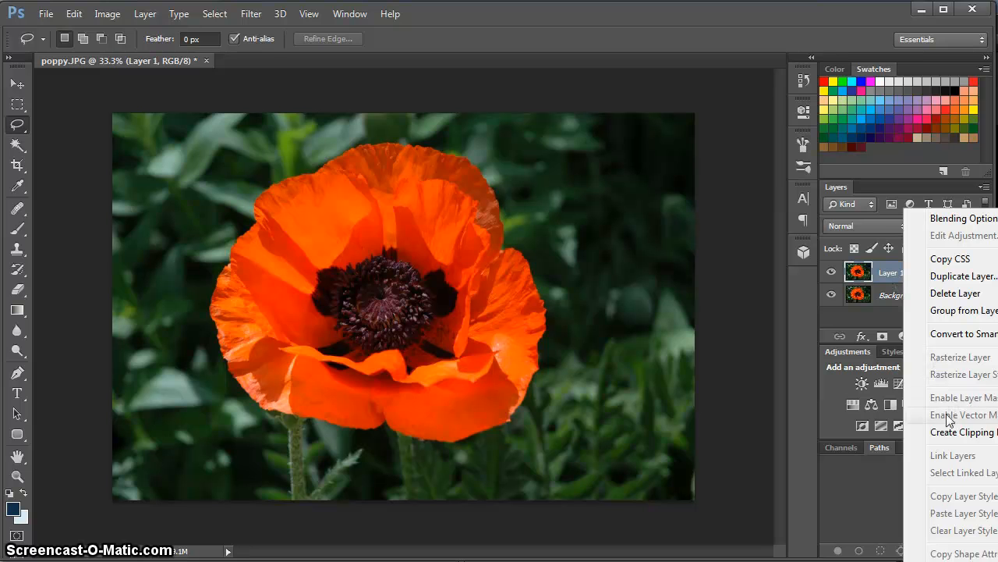
{"action": "left_click", "coordinate": [937, 336]}
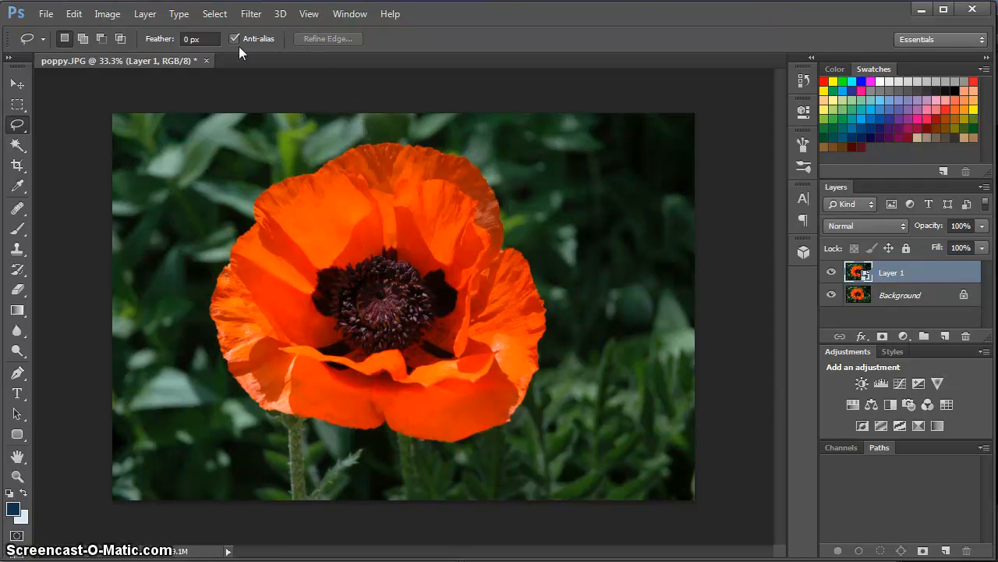
Open the Filter Gallery for Layer 1 and reduce its preview to 25% so the whole flower fits.
{"action": "left_click", "coordinate": [253, 15]}
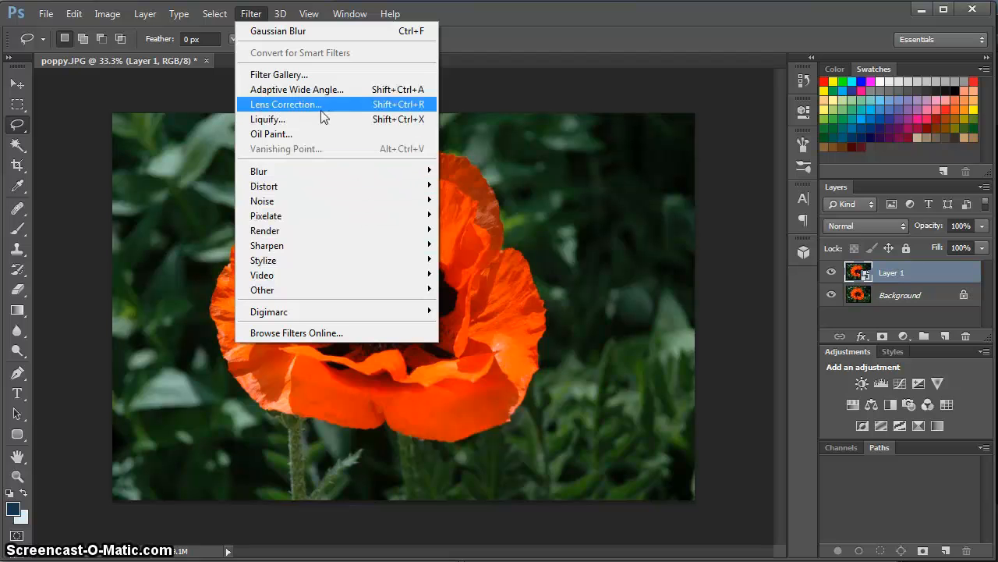
{"action": "left_click", "coordinate": [298, 74]}
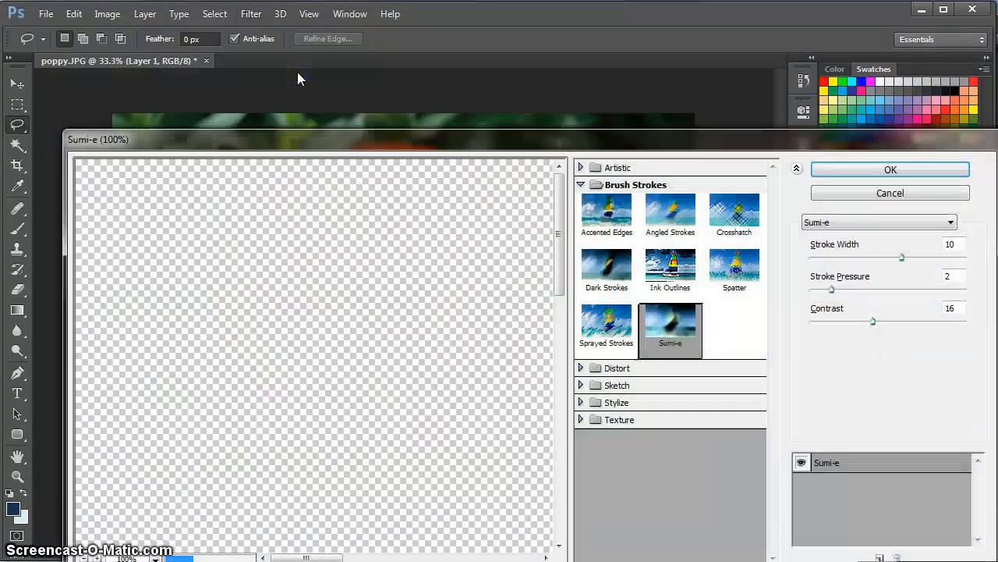
{"action": "left_click_drag", "start_coordinate": [408, 143], "coordinate": [368, 90]}
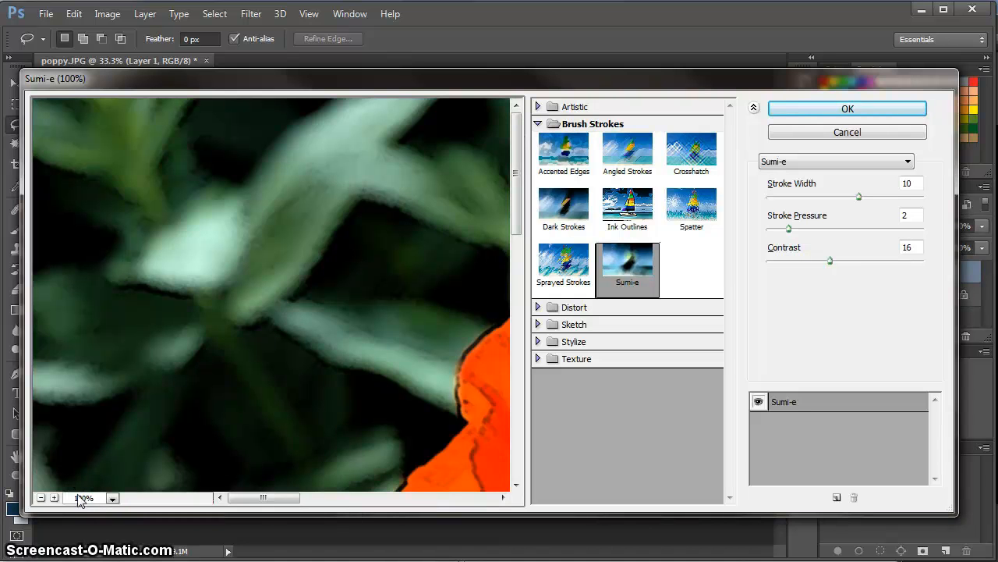
{"action": "left_click", "coordinate": [40, 497]}
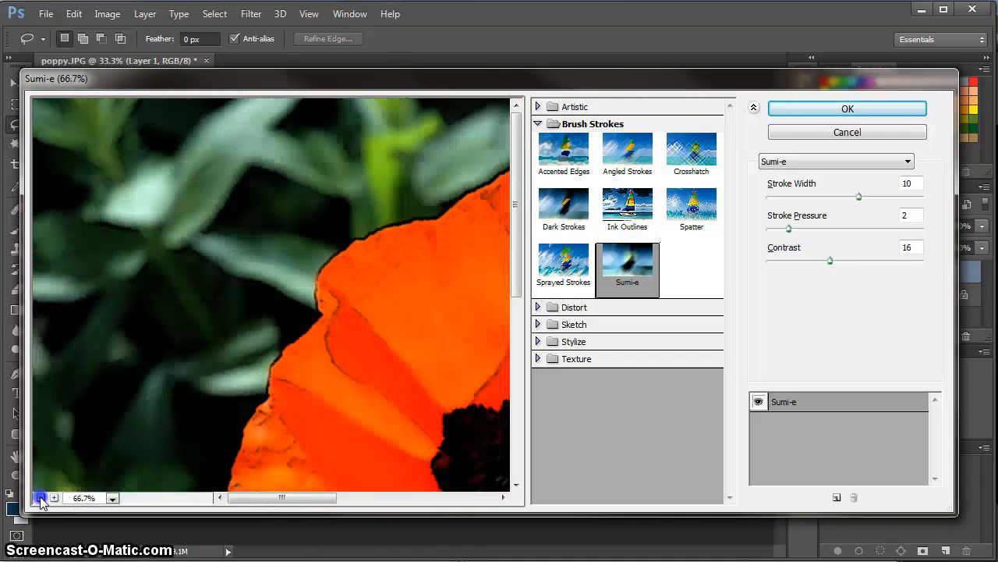
{"action": "left_click", "coordinate": [41, 496]}
{"action": "left_click", "coordinate": [41, 497]}
{"action": "left_click", "coordinate": [40, 497]}
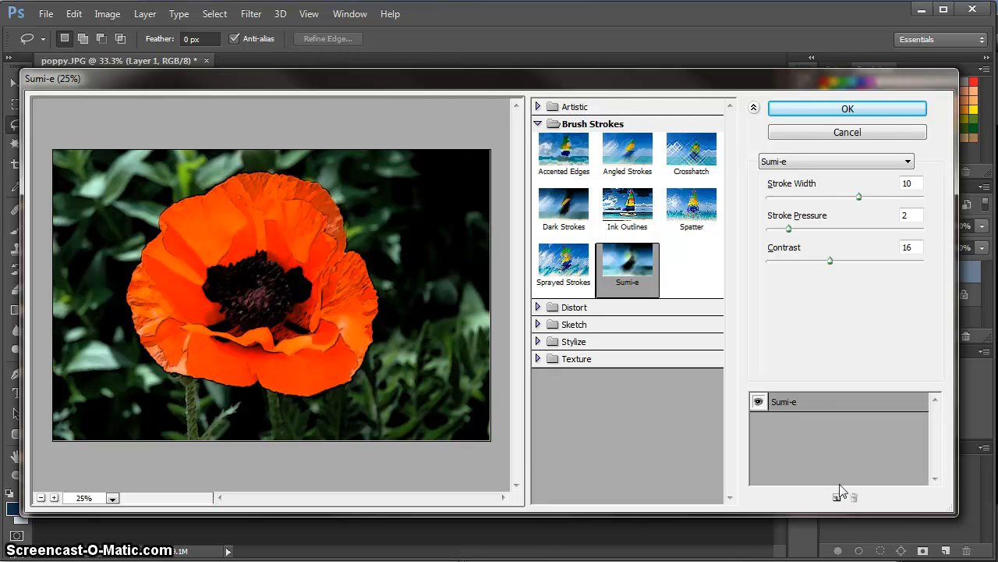
Try the Spatter, Sprayed Strokes, Dark Strokes, Crosshatch and Angled Strokes effects, lowering Spatter's Spray Radius to 5.
{"action": "left_click", "coordinate": [830, 402]}
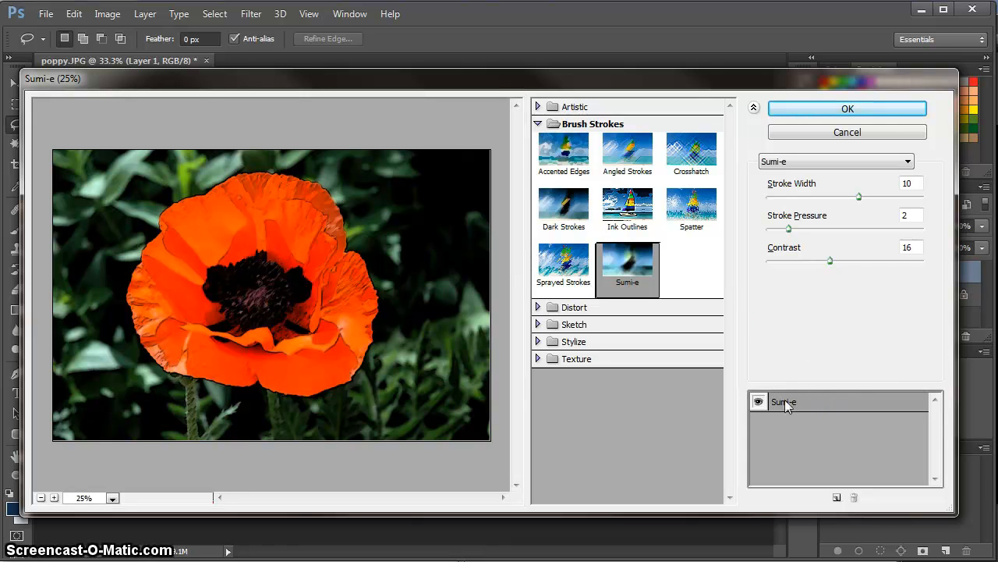
{"action": "left_click", "coordinate": [693, 206]}
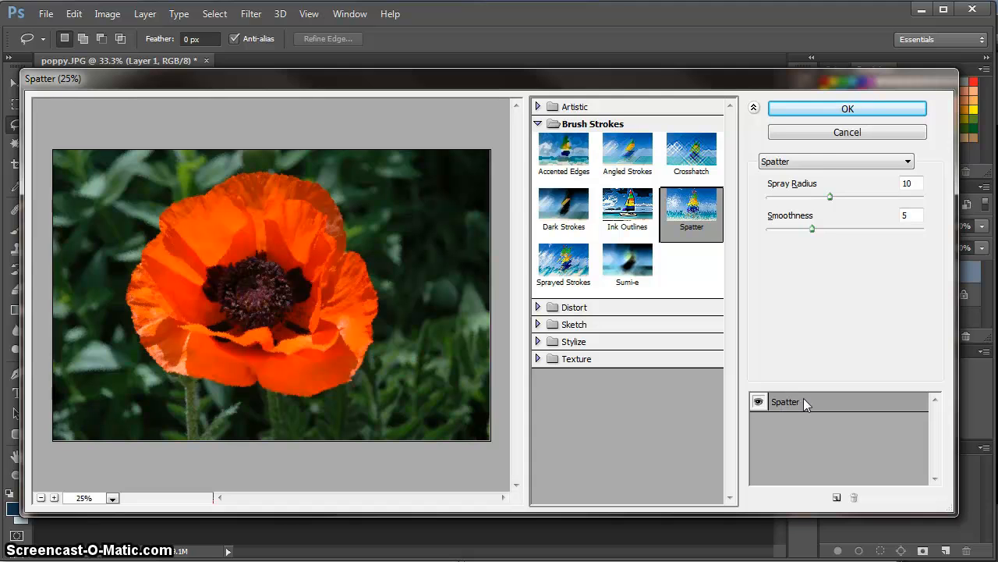
{"action": "left_click", "coordinate": [563, 261]}
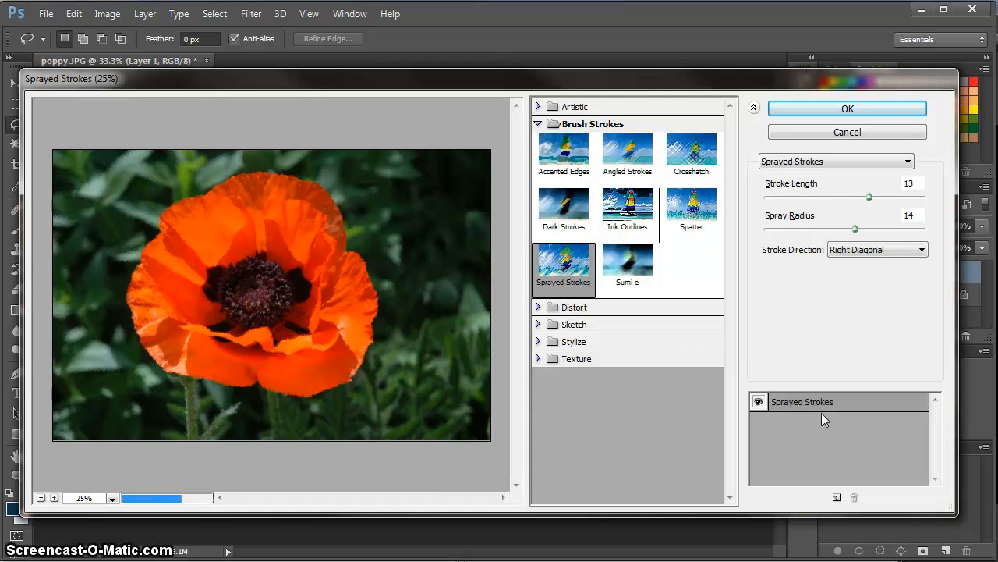
{"action": "left_click", "coordinate": [556, 223]}
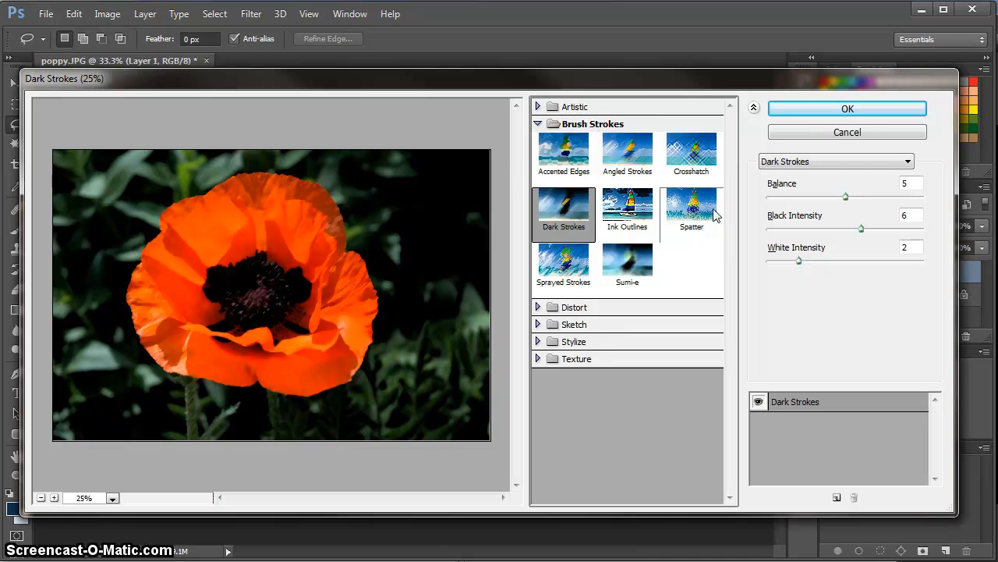
{"action": "left_click", "coordinate": [690, 215]}
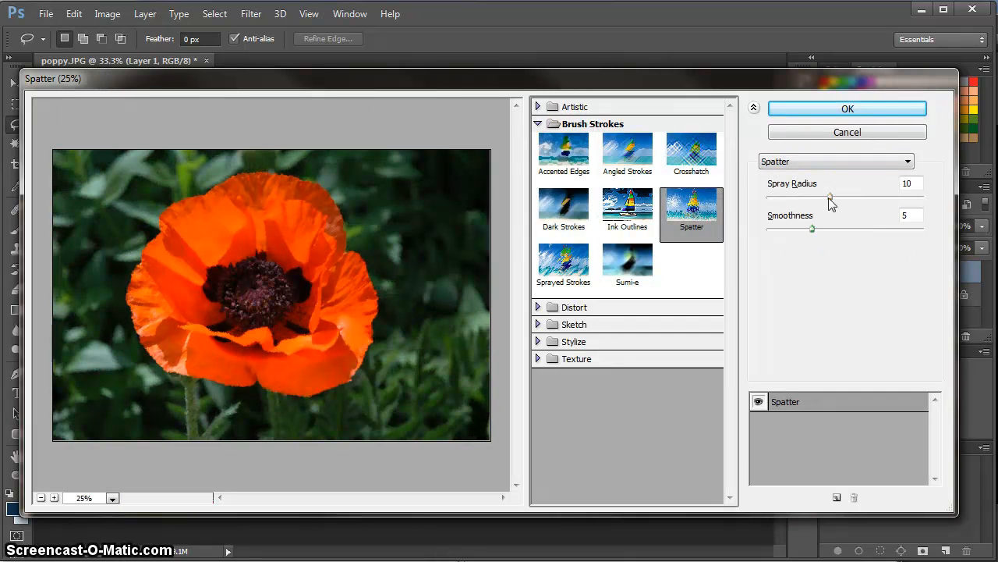
{"action": "left_click_drag", "start_coordinate": [831, 198], "coordinate": [901, 195]}
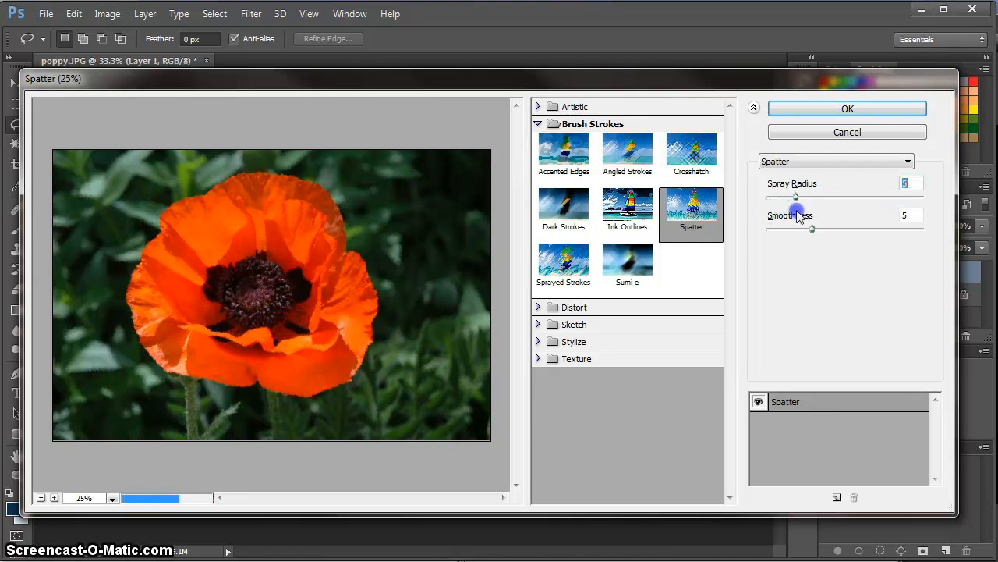
{"action": "left_click", "coordinate": [691, 152]}
{"action": "left_click", "coordinate": [626, 155]}
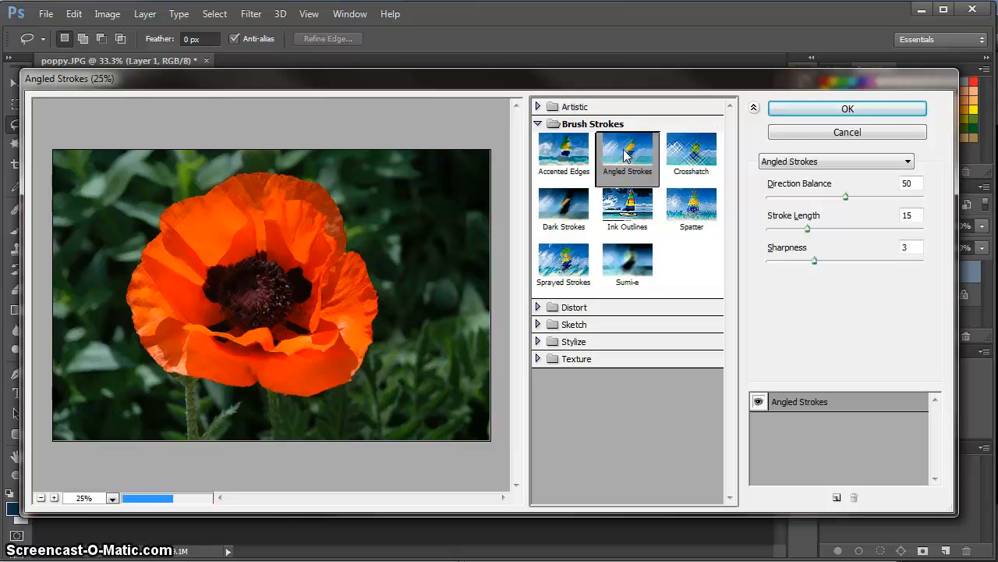
Apply the Accented Edges brush stroke effect to Layer 1 as a smart filter.
{"action": "left_click", "coordinate": [554, 165]}
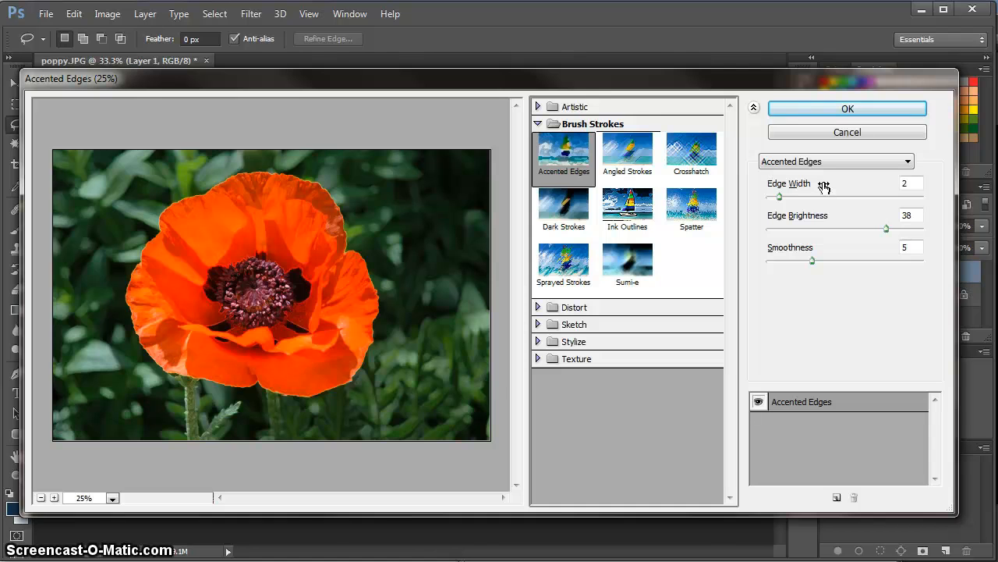
{"action": "left_click", "coordinate": [842, 106]}
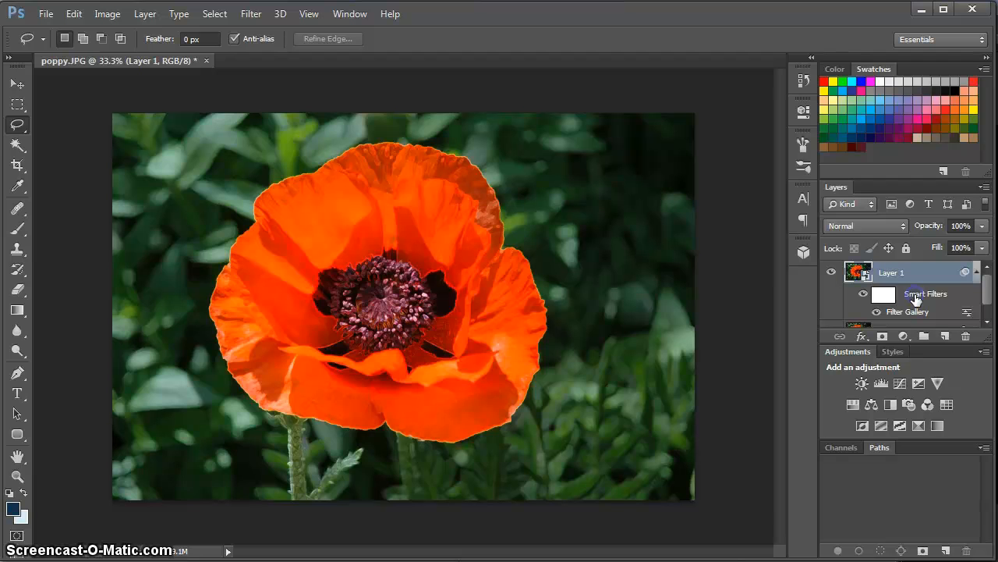
Reopen Layer 1's Filter Gallery smart filter for editing and reduce the preview to 25%.
{"action": "double_click", "coordinate": [915, 313]}
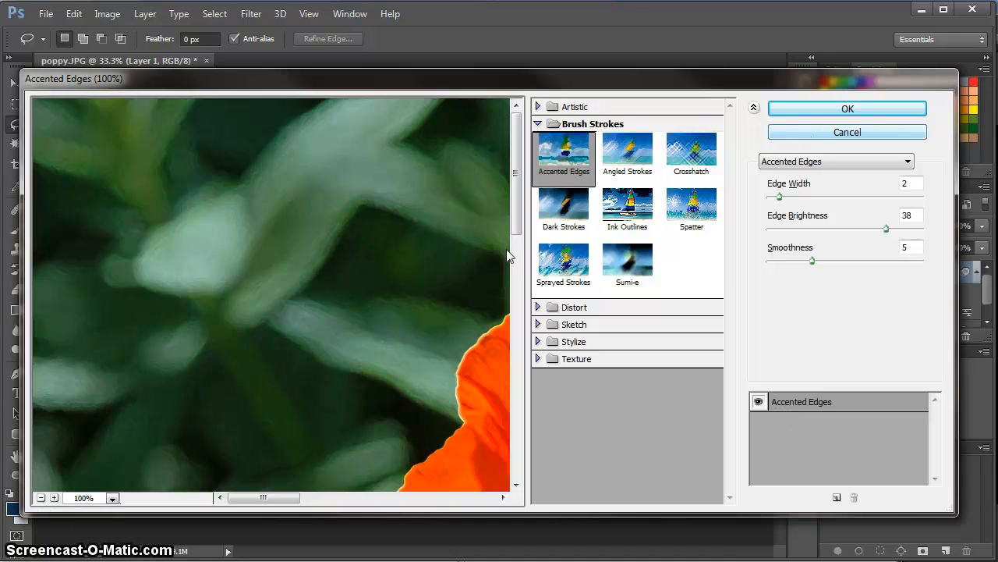
{"action": "left_click", "coordinate": [42, 498]}
{"action": "left_click", "coordinate": [42, 497]}
{"action": "left_click", "coordinate": [41, 498]}
{"action": "left_click", "coordinate": [41, 497]}
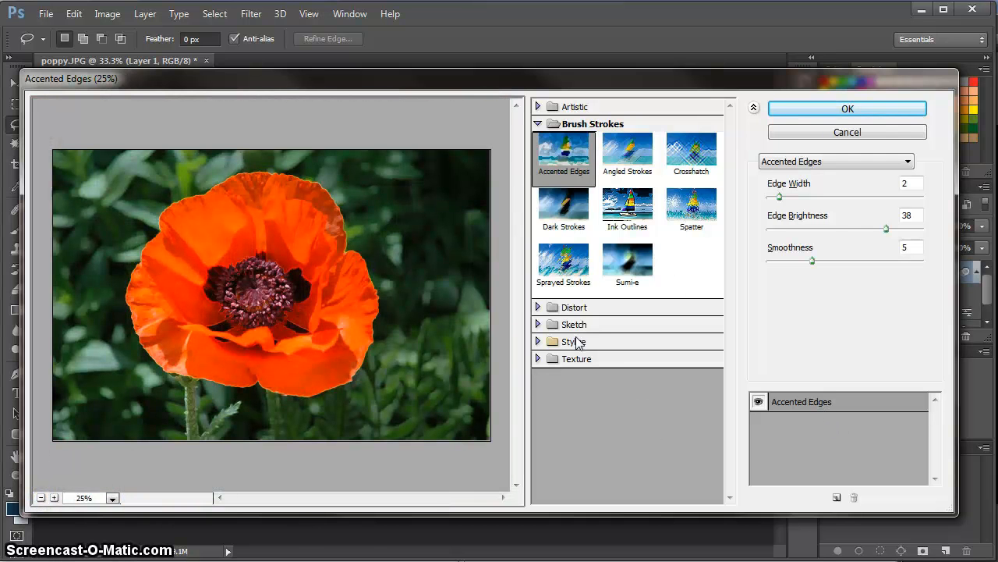
Look into the Distort effects category, collapse it again and expand the Sketch category.
{"action": "left_click", "coordinate": [539, 308]}
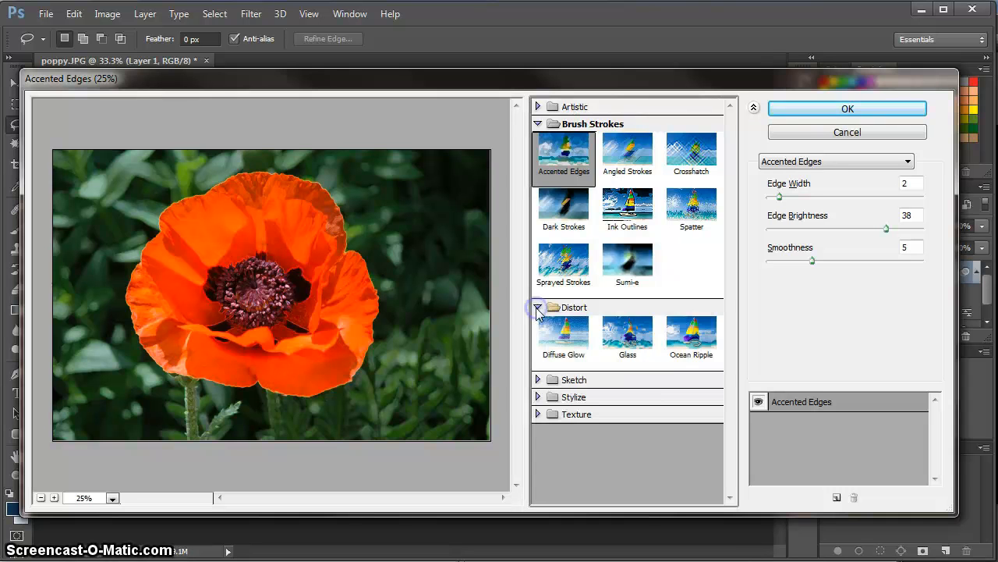
{"action": "left_click", "coordinate": [538, 308]}
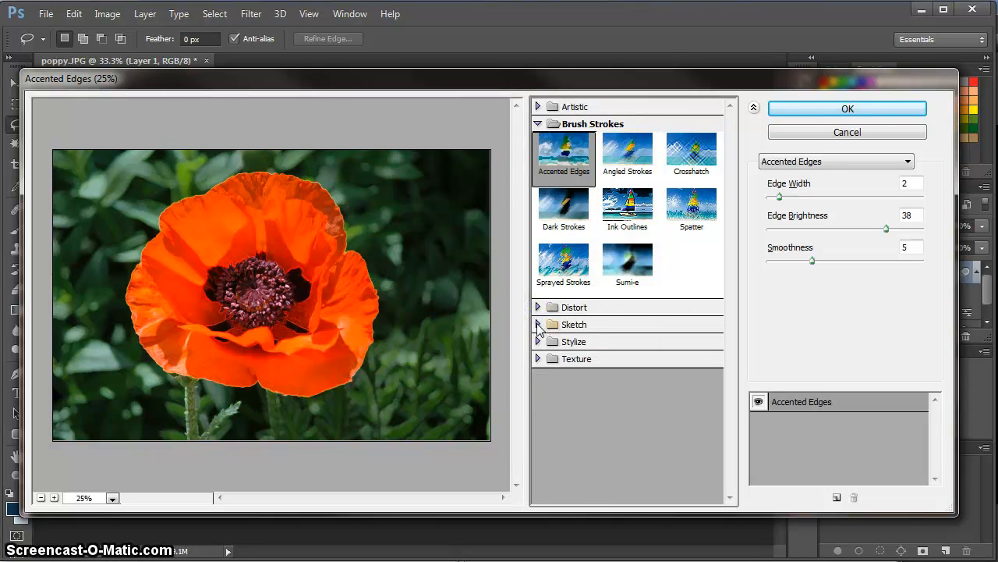
{"action": "left_click", "coordinate": [539, 324]}
{"action": "left_click", "coordinate": [538, 324]}
{"action": "left_click", "coordinate": [538, 324]}
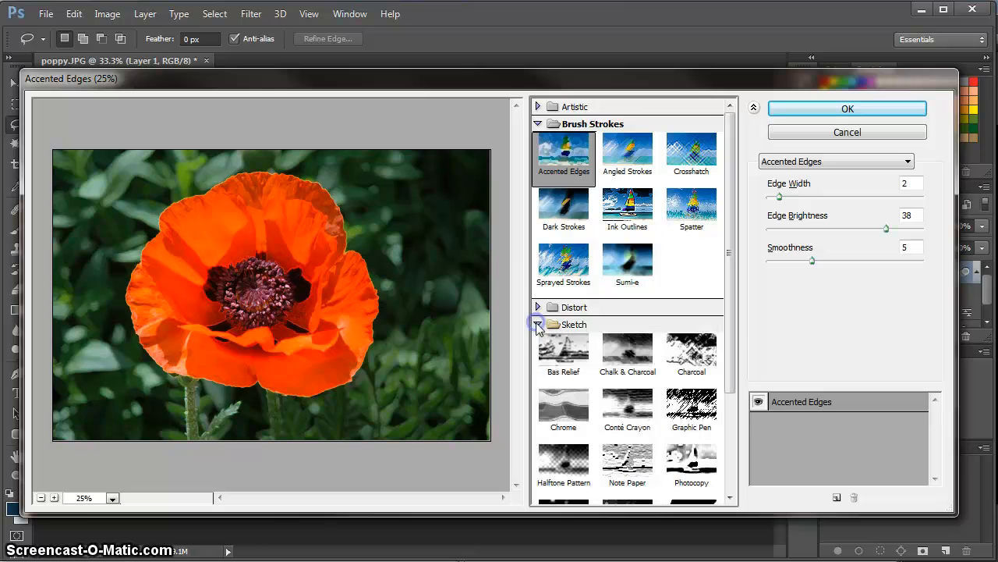
Try the Charcoal sketch effect in place of Accented Edges and undo it.
{"action": "left_click_drag", "start_coordinate": [730, 336], "coordinate": [732, 382]}
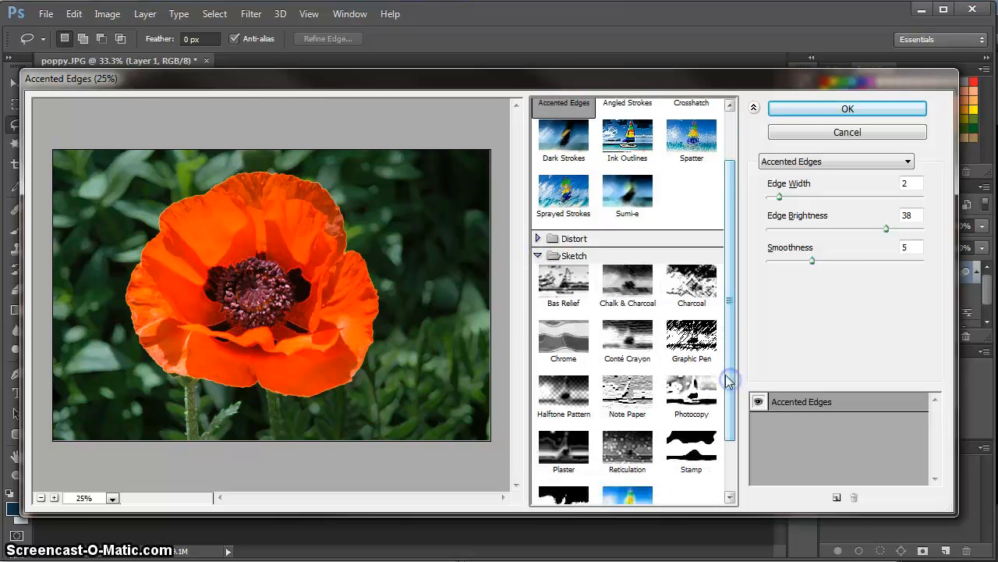
{"action": "left_click", "coordinate": [688, 296]}
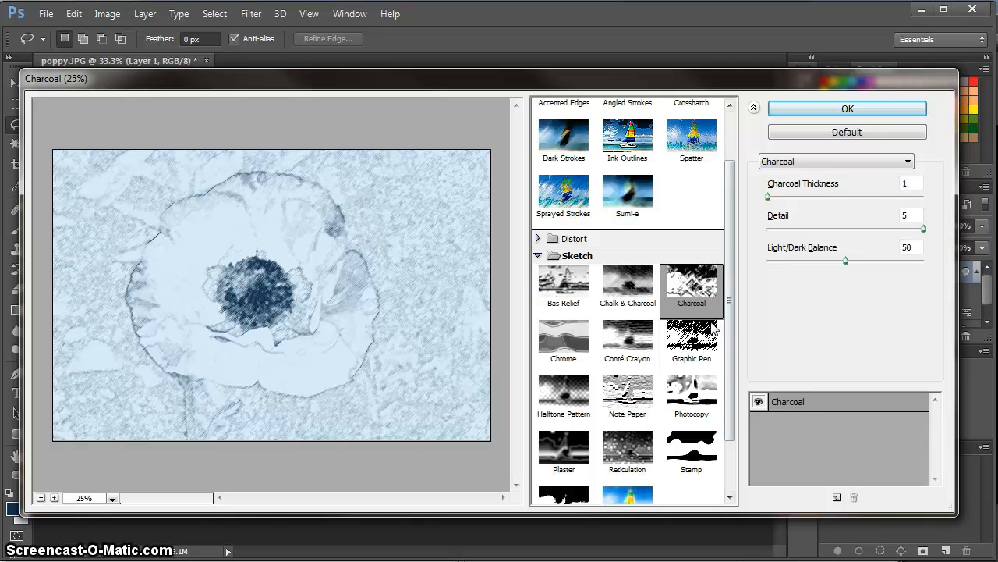
{"action": "key", "text": "ctrl+z"}
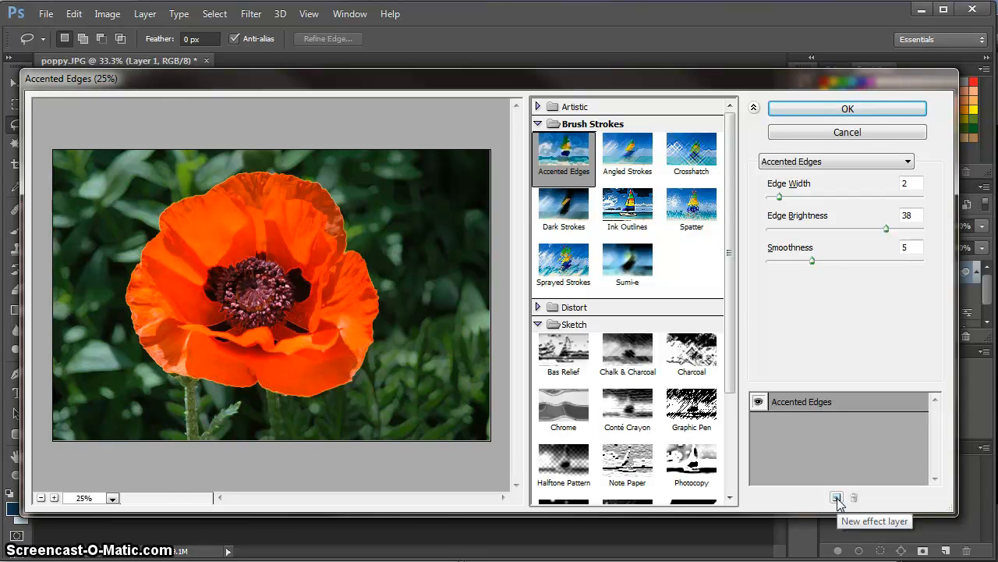
Add a second effect layer above Accented Edges and set it to the Charcoal sketch effect.
{"action": "left_click", "coordinate": [836, 497]}
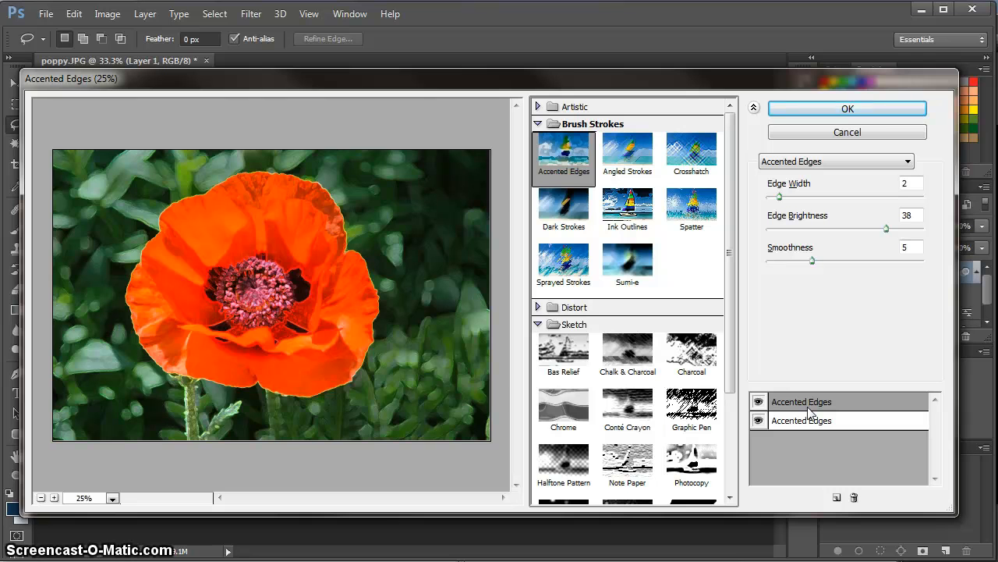
{"action": "left_click", "coordinate": [816, 402]}
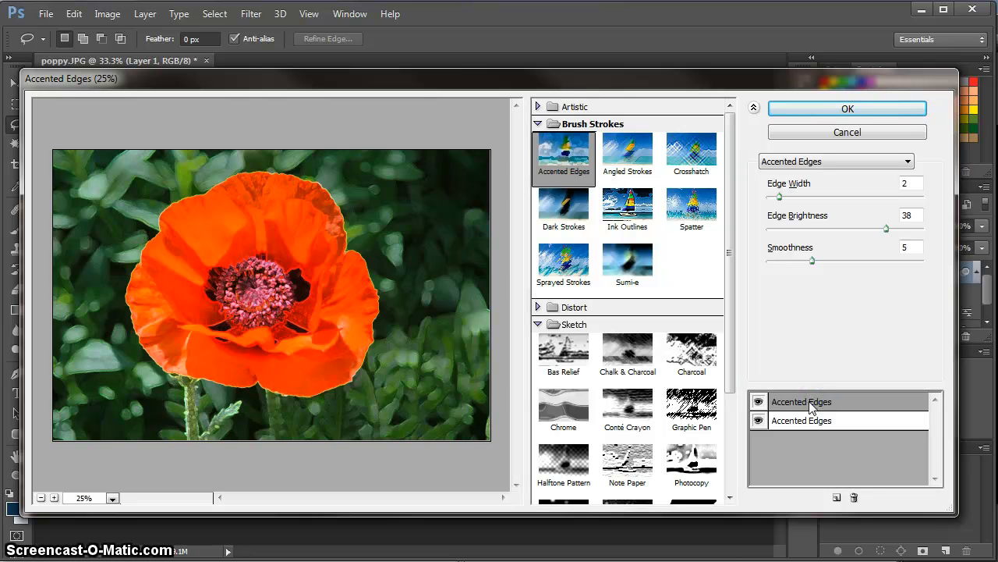
{"action": "left_click", "coordinate": [697, 357]}
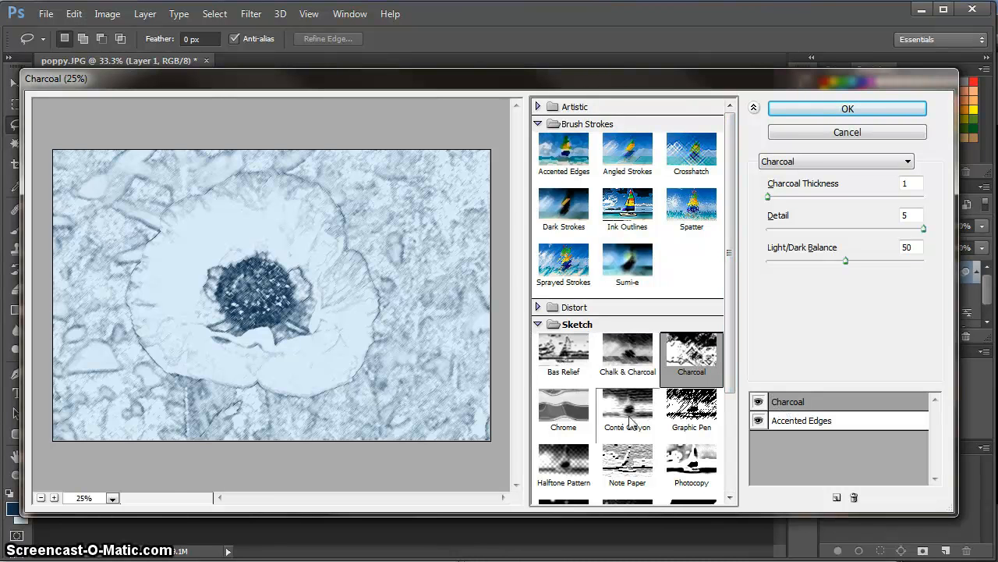
Change the Charcoal effect layer to Graphic Pen after trying Chrome, and delete the Accented Edges effect layer.
{"action": "left_click", "coordinate": [563, 407]}
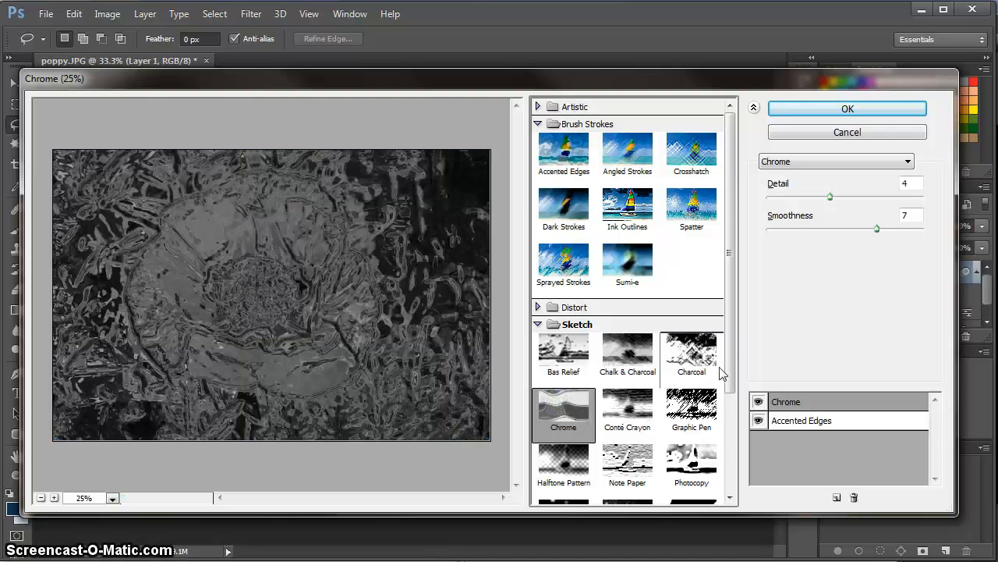
{"action": "left_click_drag", "start_coordinate": [730, 365], "coordinate": [736, 425]}
{"action": "left_click", "coordinate": [677, 340]}
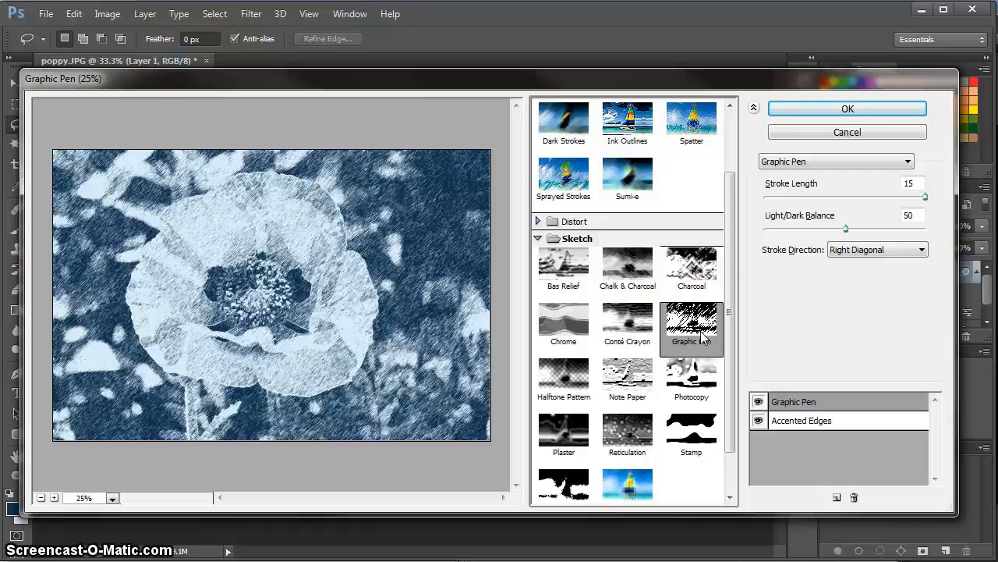
{"action": "left_click_drag", "start_coordinate": [729, 360], "coordinate": [730, 383]}
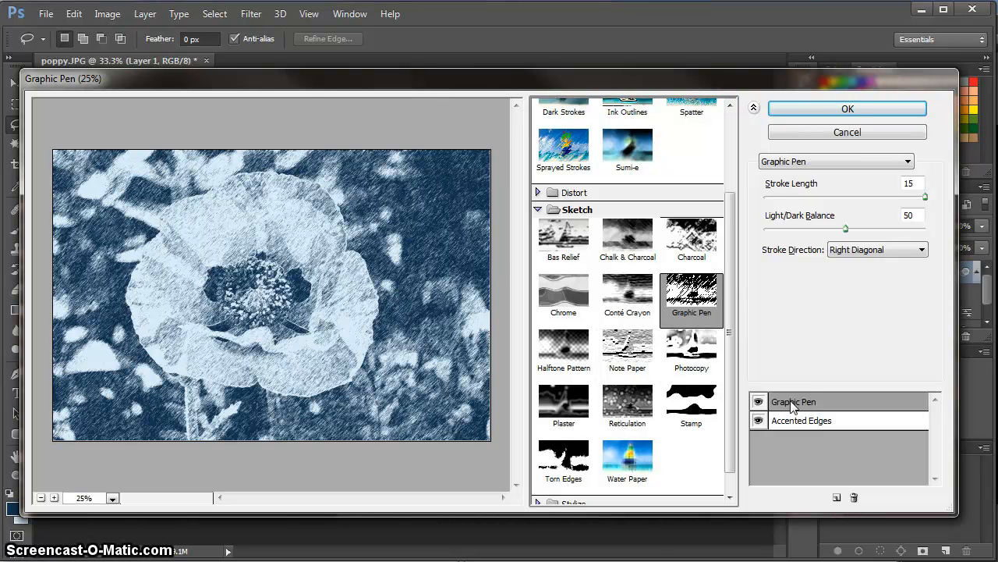
{"action": "left_click", "coordinate": [804, 420]}
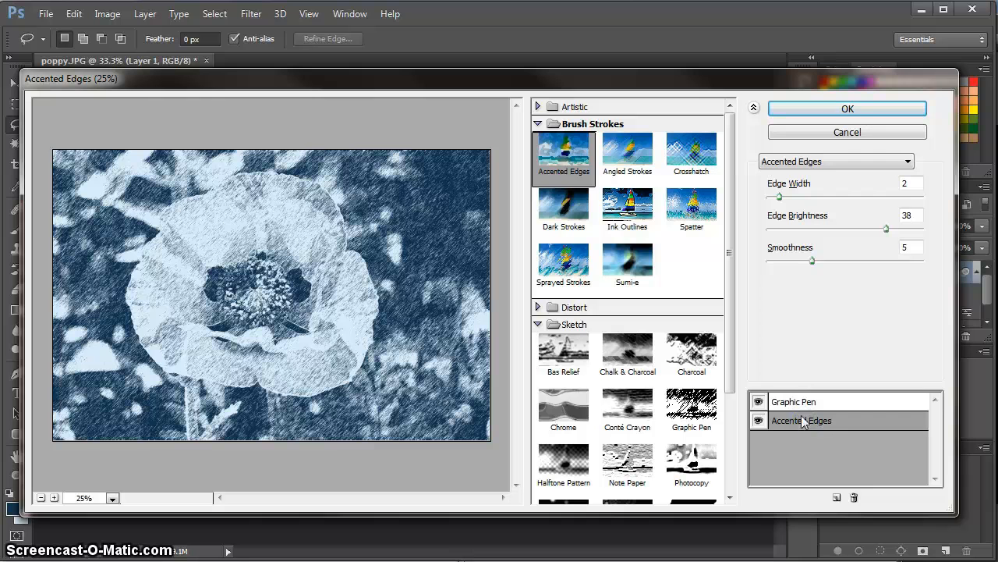
{"action": "left_click", "coordinate": [854, 497]}
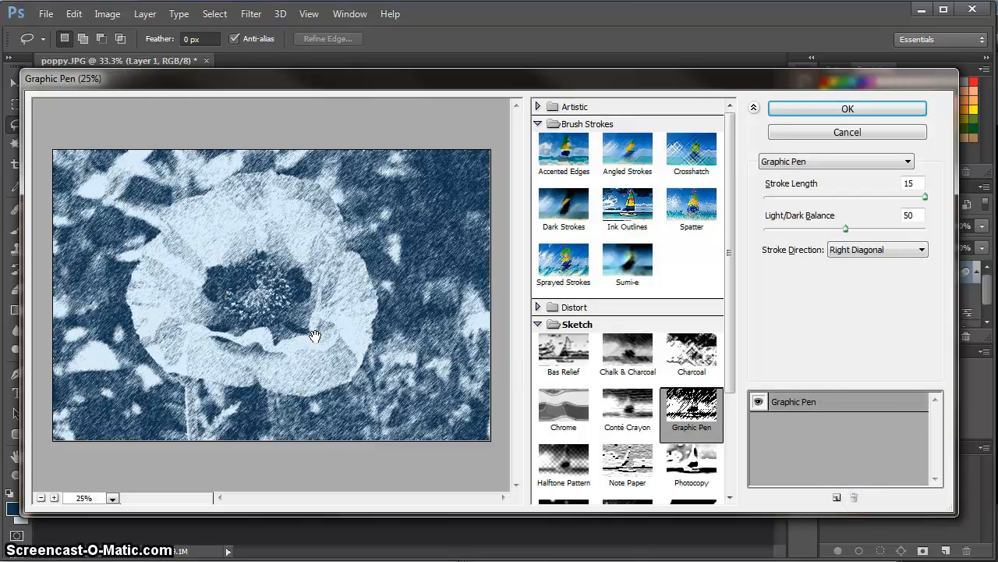
Add an effect layer above Graphic Pen, set it to Dark Strokes after trying Spatter, and apply the Filter Gallery.
{"action": "left_click", "coordinate": [837, 497]}
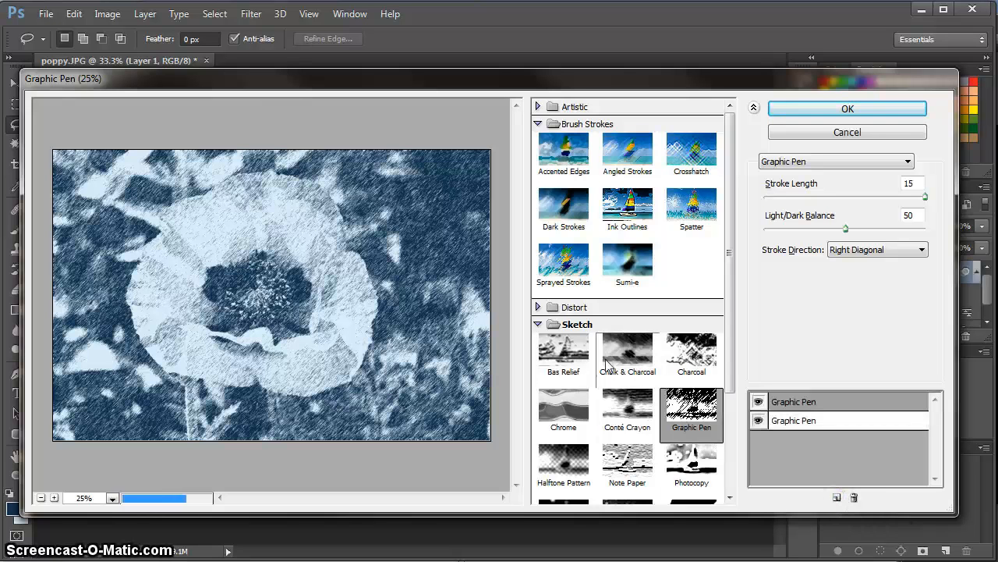
{"action": "left_click", "coordinate": [686, 212]}
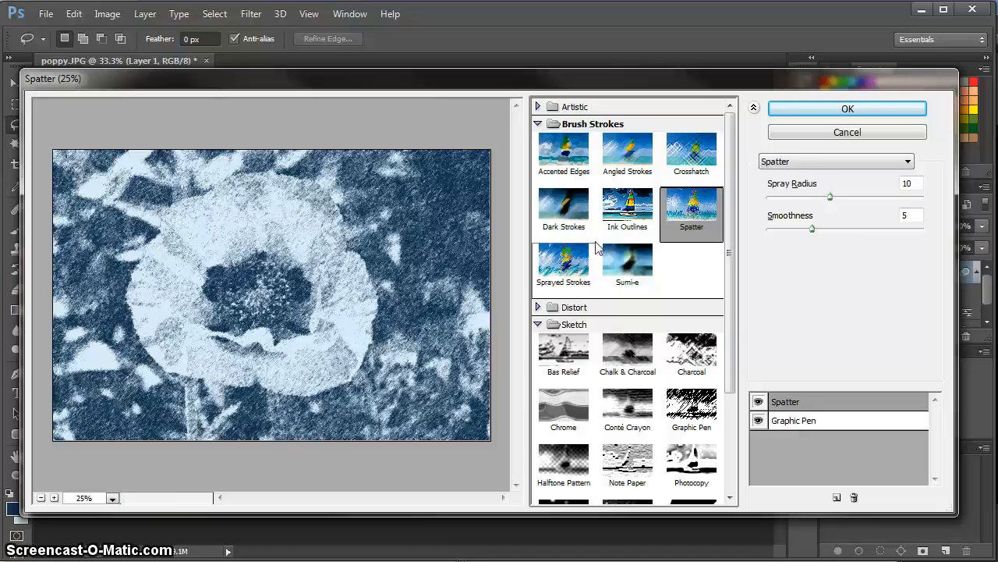
{"action": "left_click", "coordinate": [556, 220]}
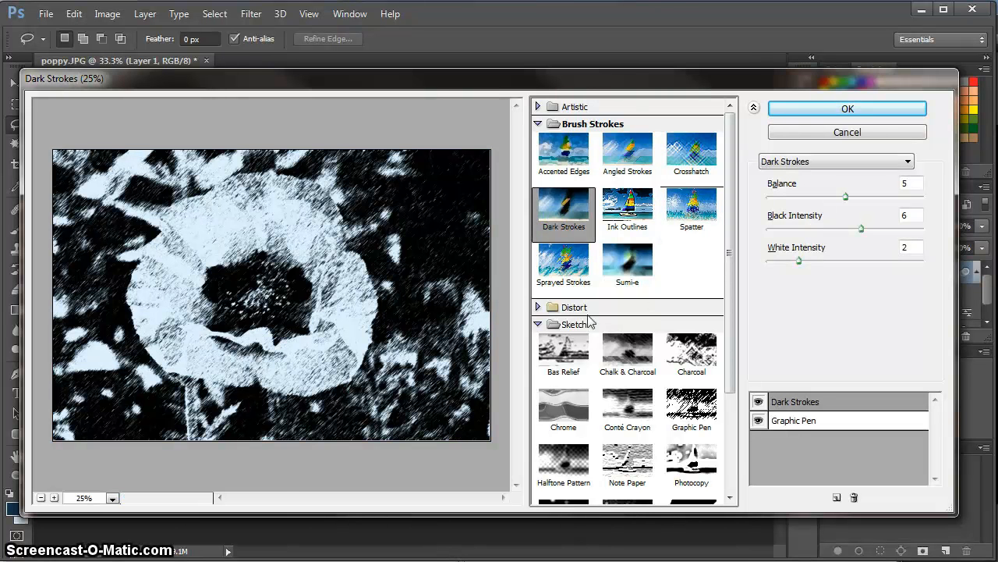
{"action": "left_click", "coordinate": [537, 324]}
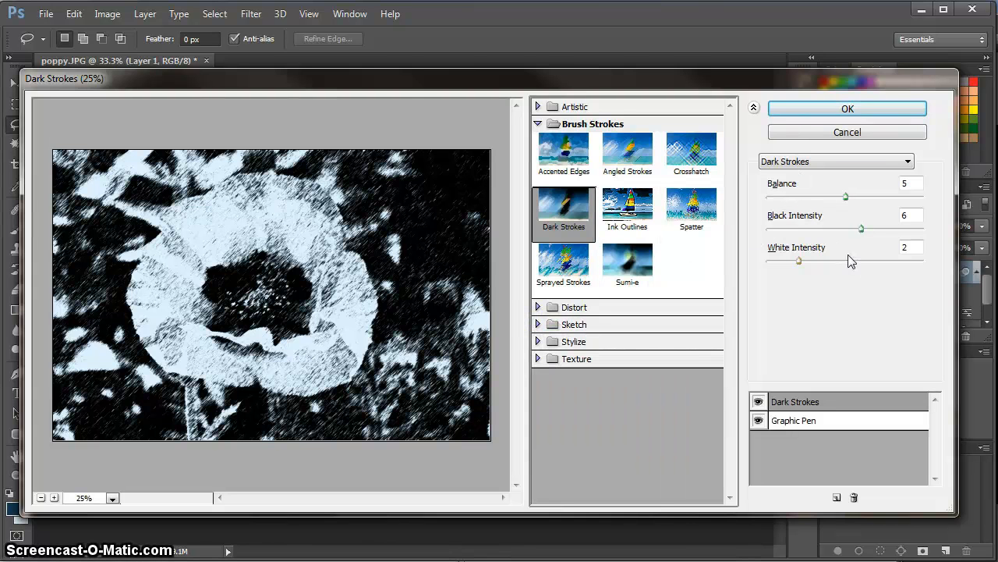
{"action": "left_click", "coordinate": [843, 109]}
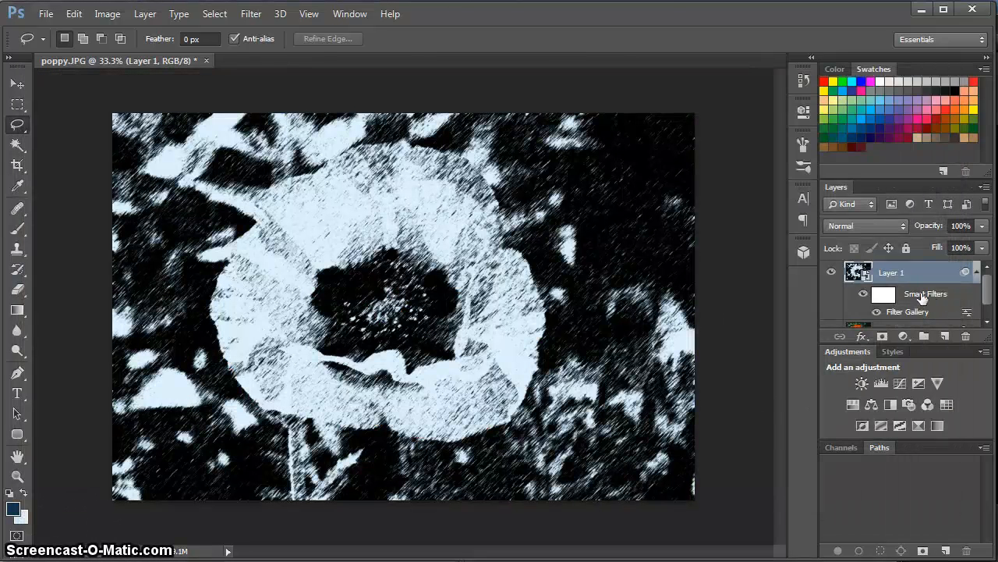
Reopen Layer 1's Filter Gallery smart filter to review its stacked effects and accept it without changing settings.
{"action": "left_click", "coordinate": [920, 314]}
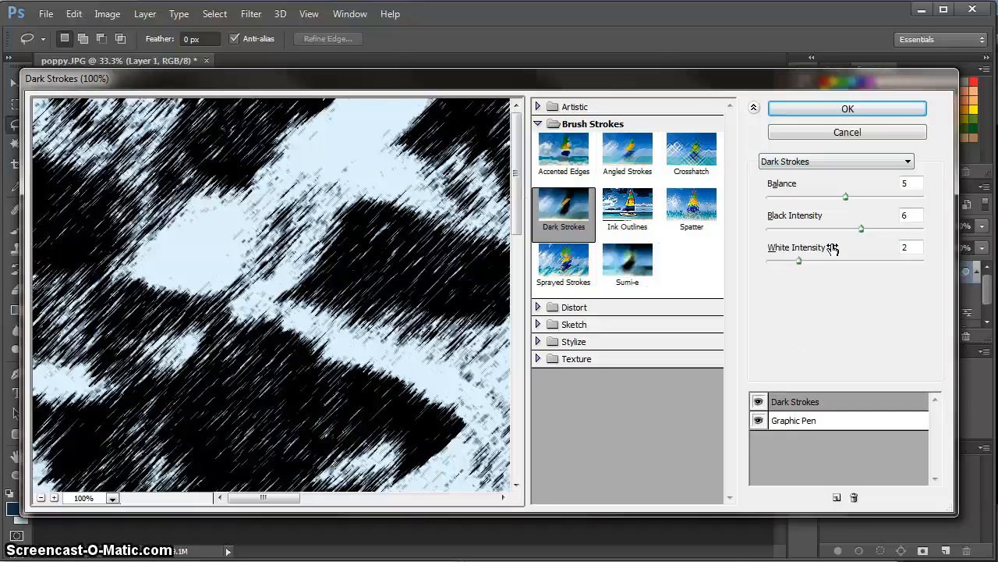
{"action": "left_click", "coordinate": [847, 111]}
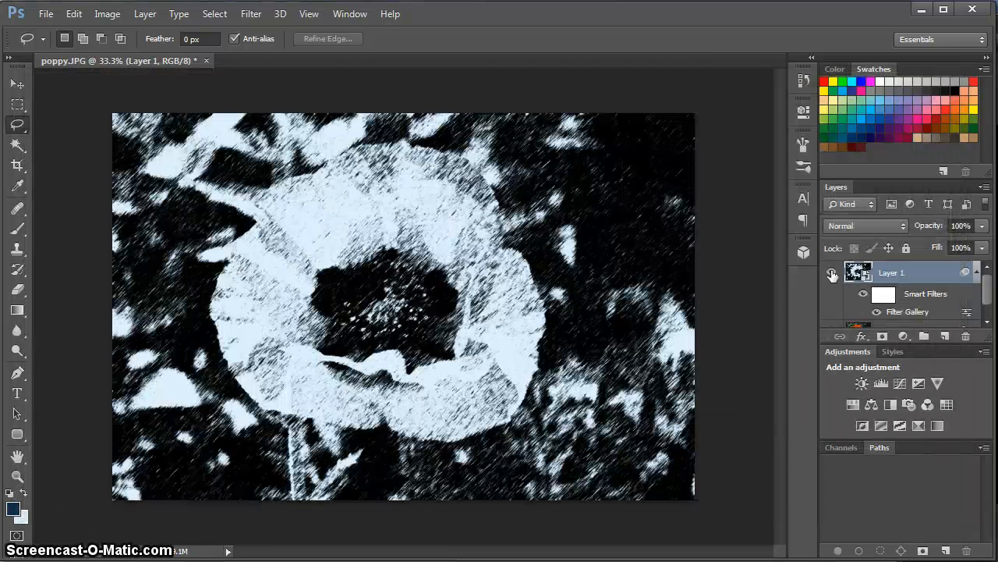